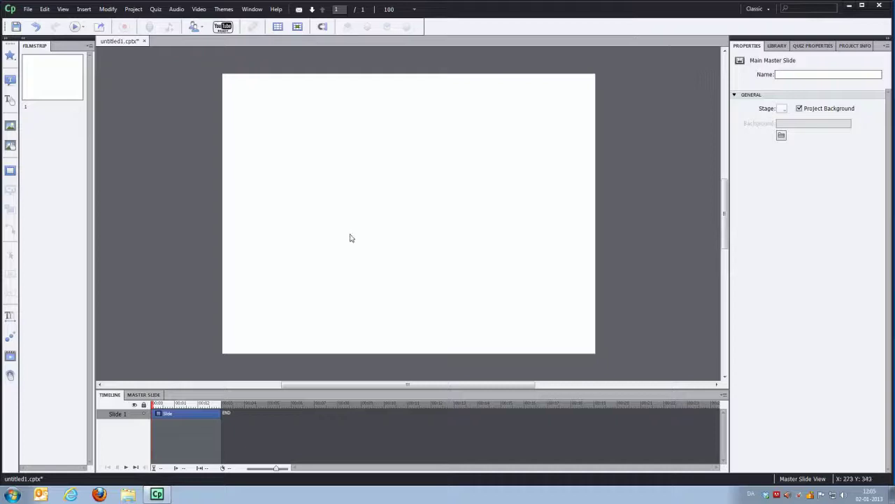
# Insert the calculatorWidget(v1_0) widget file on the Blank main master slide
pyautogui.click(141, 395)
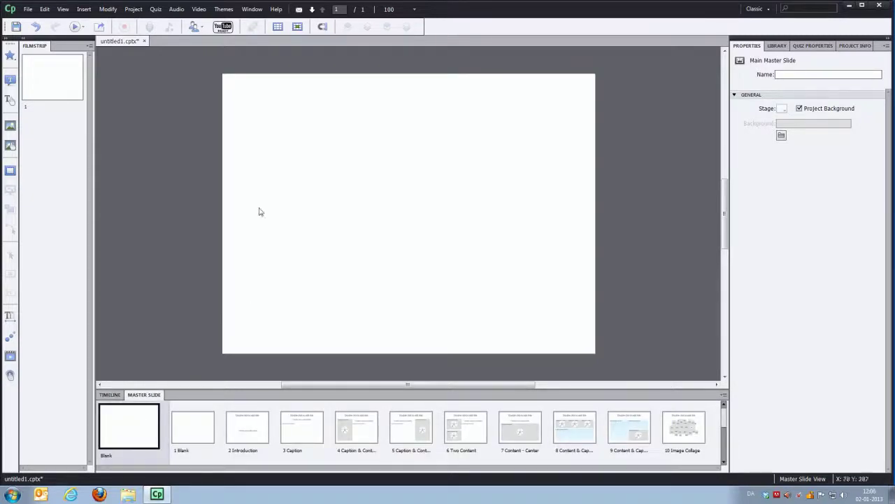
pyautogui.rightClick(278, 193)
pyautogui.moveTo(326, 221)
pyautogui.click(412, 306)
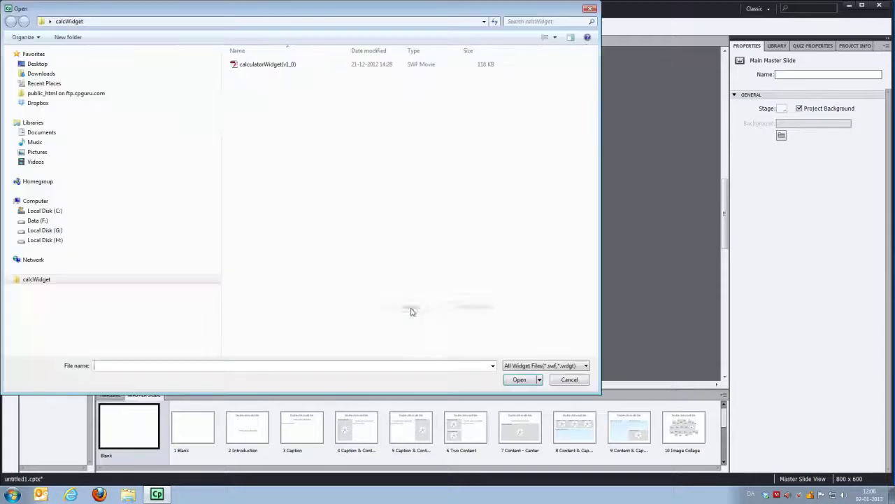
pyautogui.doubleClick(269, 65)
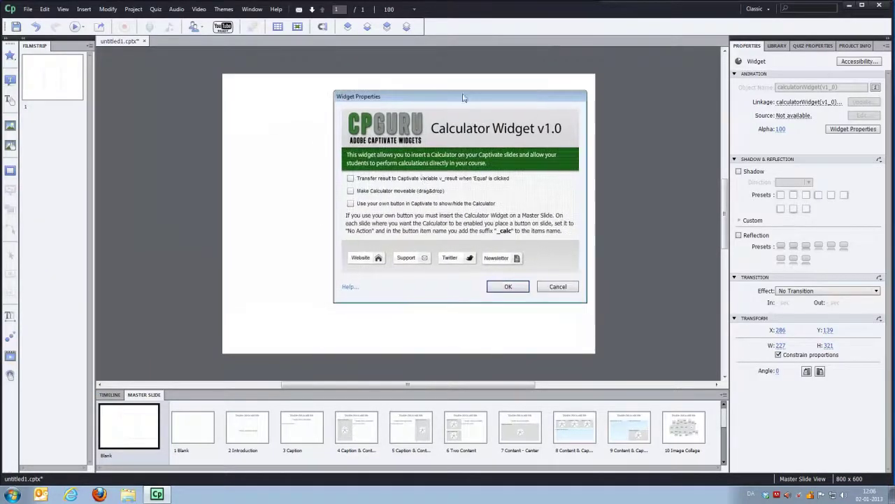
# Enable the calculator's moveable (drag&drop) option and place the widget in the master slide's lower-left area at about X 33, Y 236
pyautogui.moveTo(451, 143); pyautogui.dragTo(465, 98)
pyautogui.click(366, 188)
pyautogui.click(509, 286)
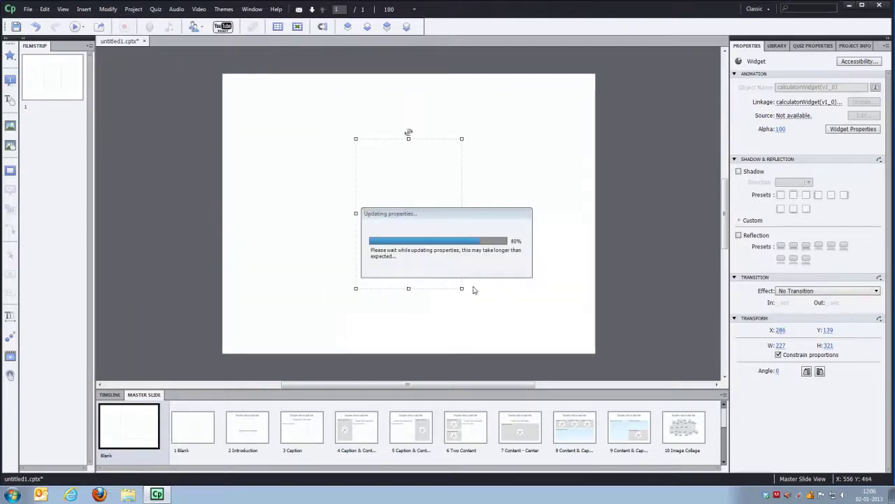
pyautogui.moveTo(426, 206); pyautogui.dragTo(300, 242)
pyautogui.moveTo(373, 265); pyautogui.dragTo(370, 265)
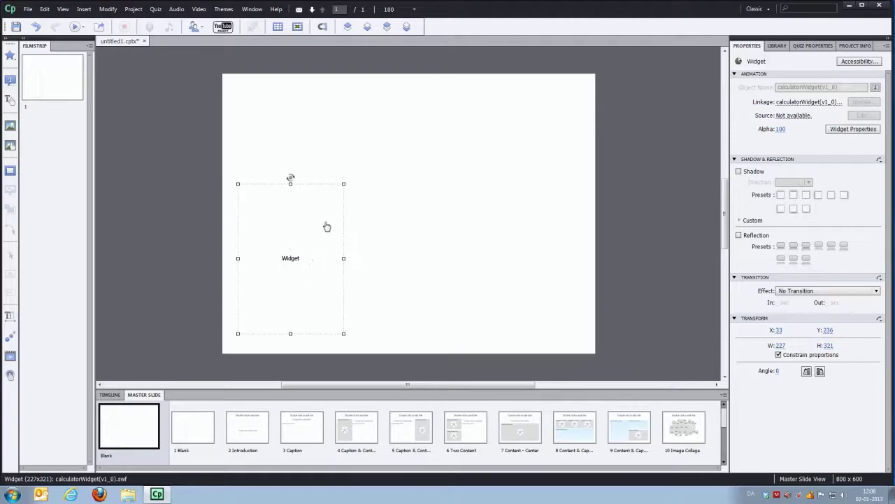
# Return to slide 1 and create a user variable named v_result
pyautogui.click(110, 395)
pyautogui.click(70, 97)
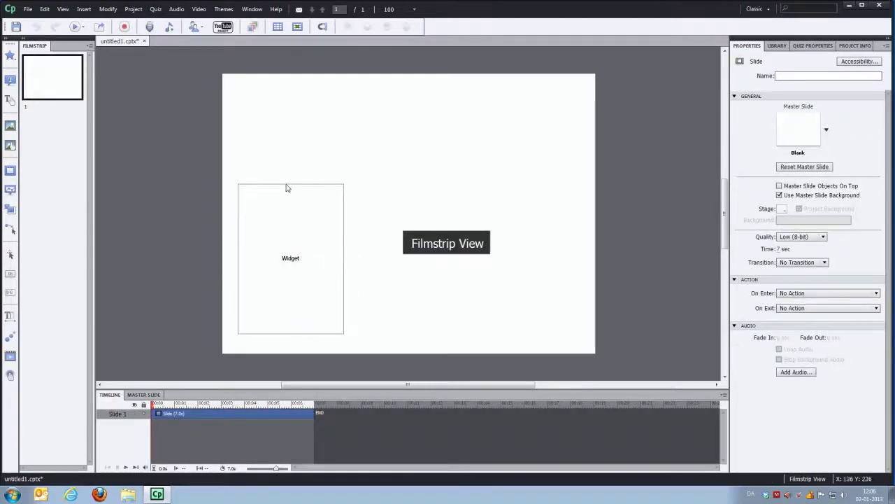
pyautogui.click(133, 9)
pyautogui.click(150, 30)
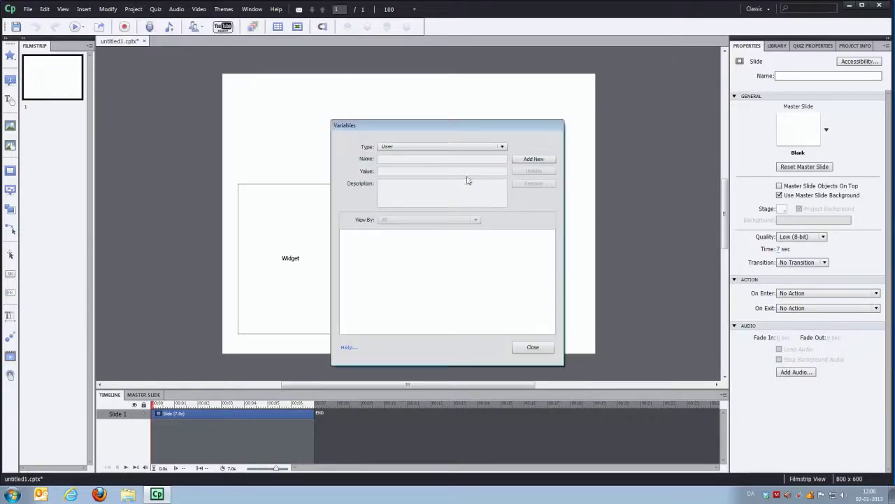
pyautogui.click(537, 159)
pyautogui.write('v_r')
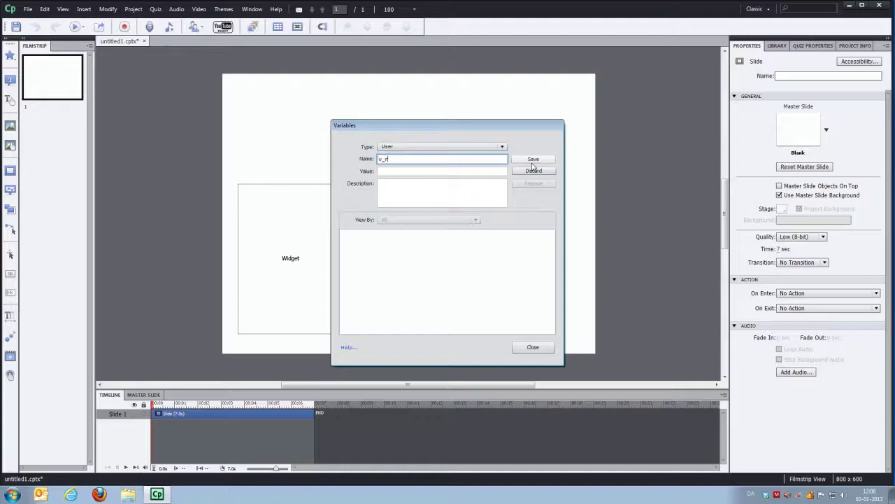
pyautogui.write('esult')
pyautogui.click(533, 160)
pyautogui.click(534, 346)
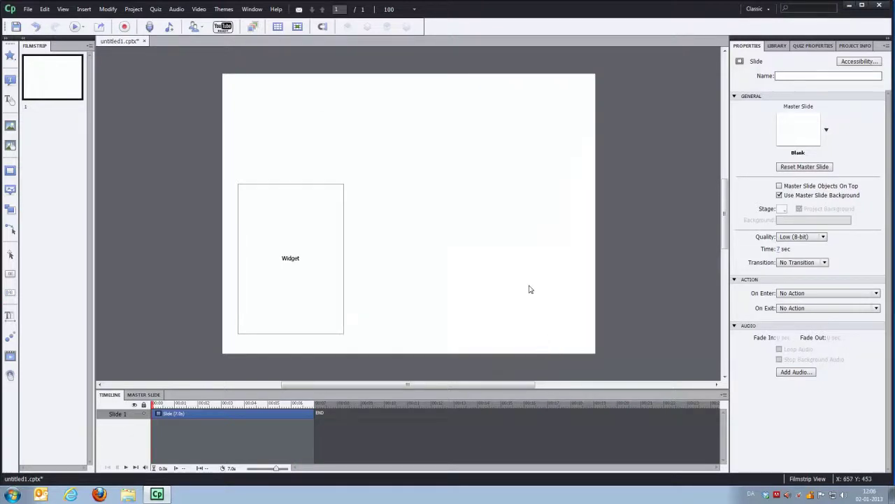
# Add a text caption to slide 1 that shows the user variable v_result with a maximum length of 15
pyautogui.hotkey('ctrl', 'shift', 'c')
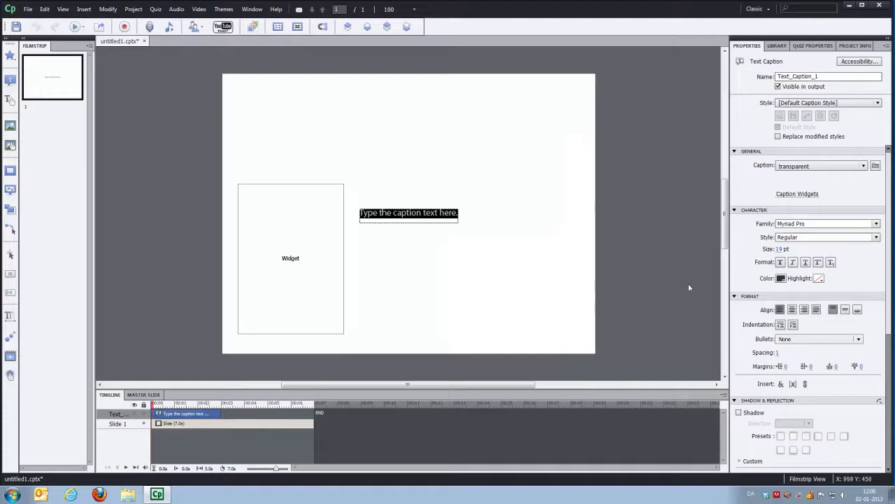
pyautogui.click(793, 383)
pyautogui.click(437, 235)
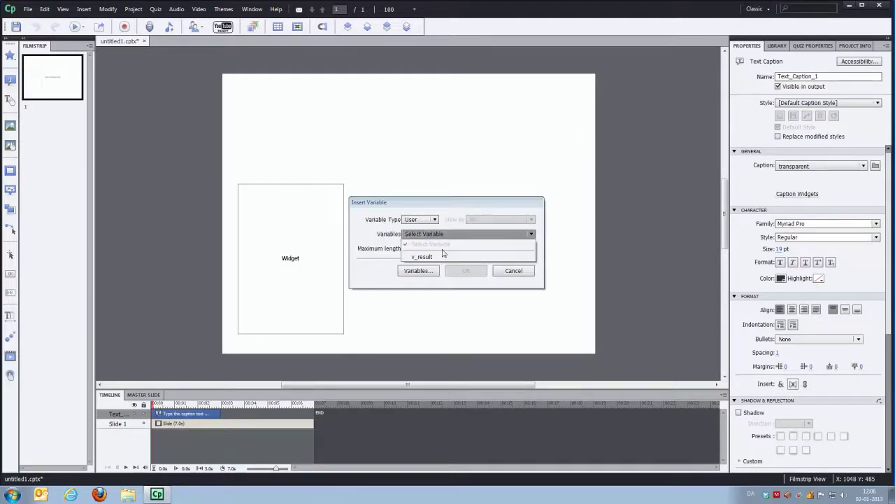
pyautogui.click(443, 257)
pyautogui.click(430, 251)
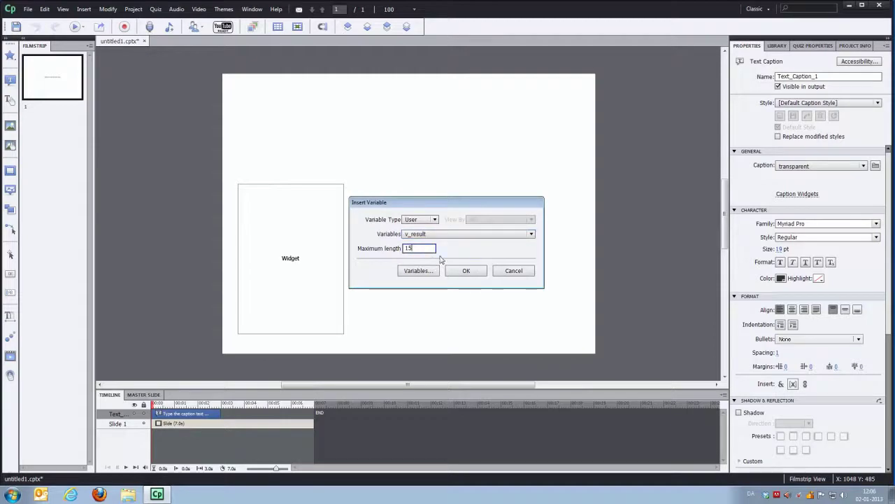
pyautogui.click(476, 274)
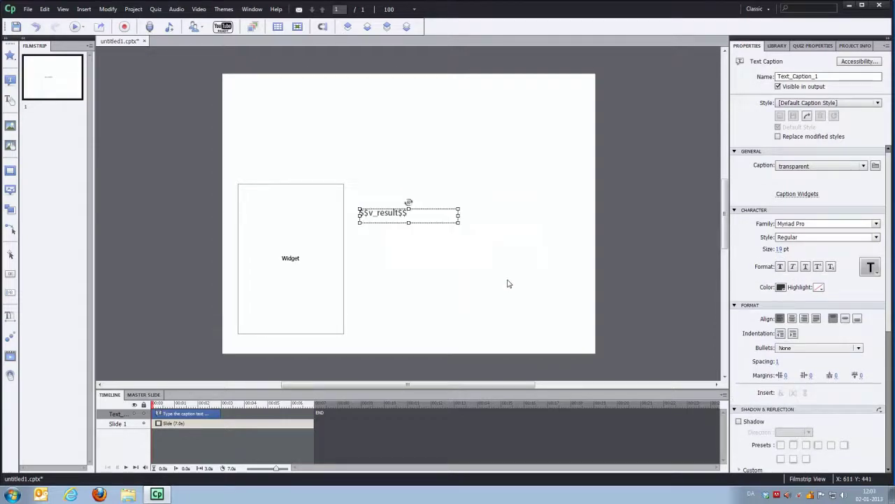
# Set the v_result caption's type to green and display it for the rest of the project
pyautogui.click(822, 166)
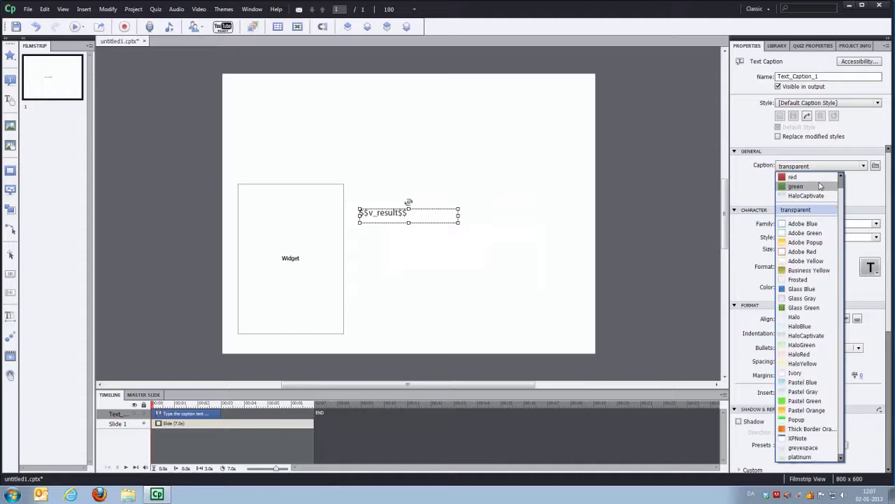
pyautogui.click(815, 186)
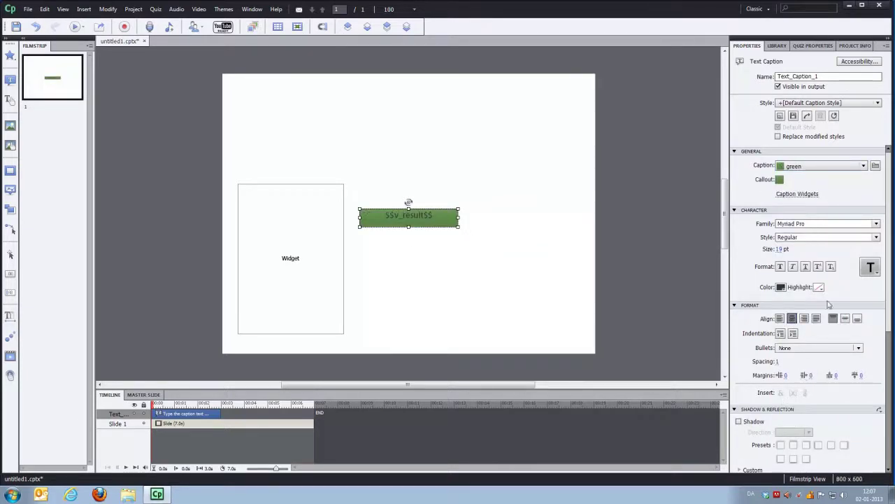
pyautogui.scroll(-5, 828, 308)
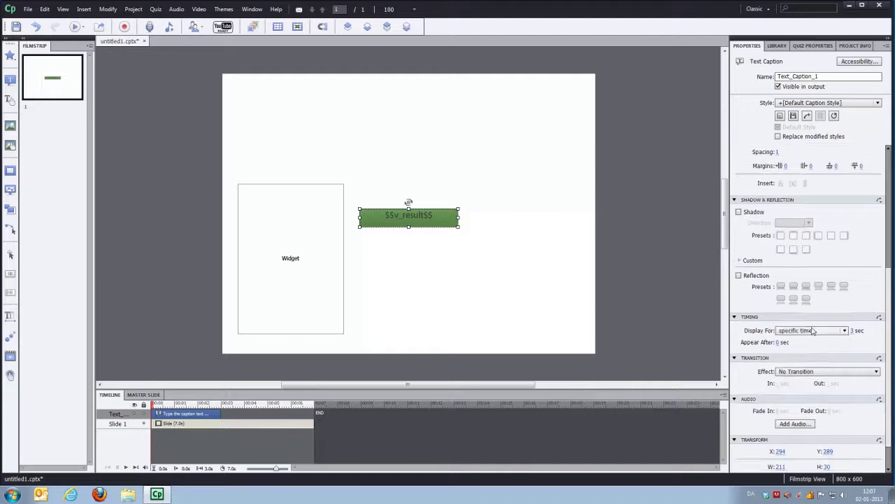
pyautogui.click(813, 332)
pyautogui.click(797, 352)
# Move the v_result caption to the slide's upper-right corner and place master slide objects on top for slide 1
pyautogui.click(440, 310)
pyautogui.click(409, 219)
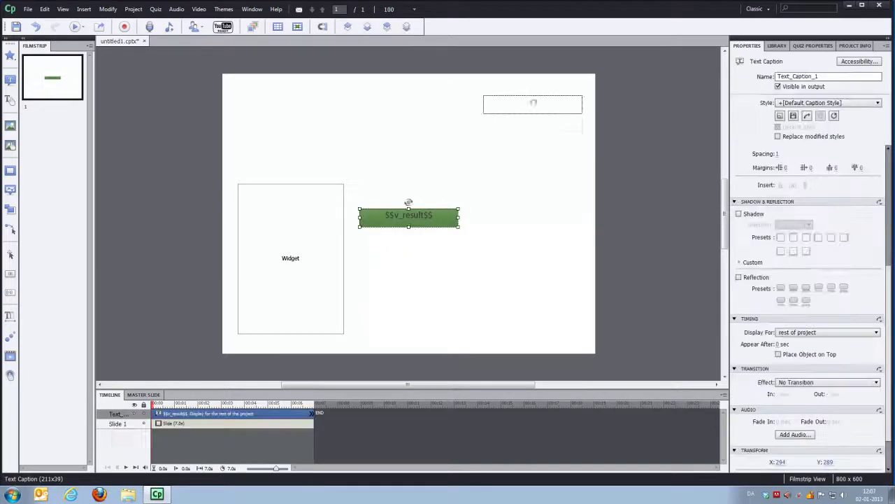
pyautogui.moveTo(533, 103); pyautogui.dragTo(546, 86)
pyautogui.click(422, 243)
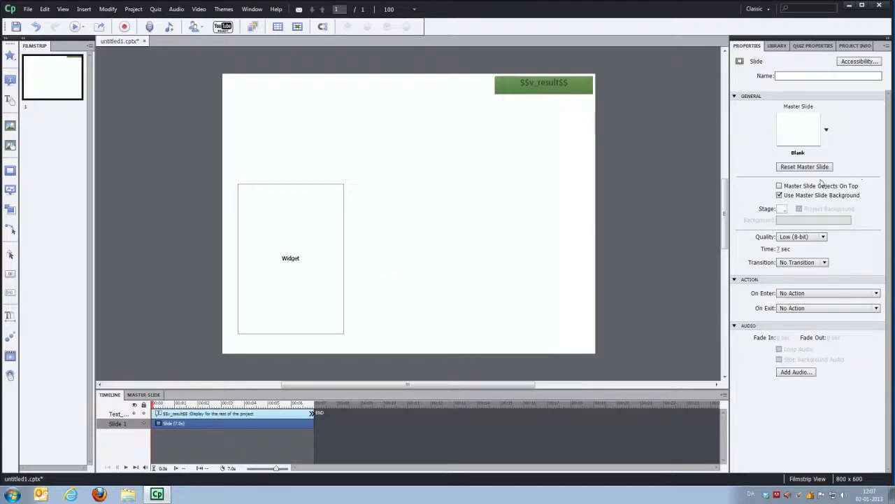
pyautogui.click(780, 187)
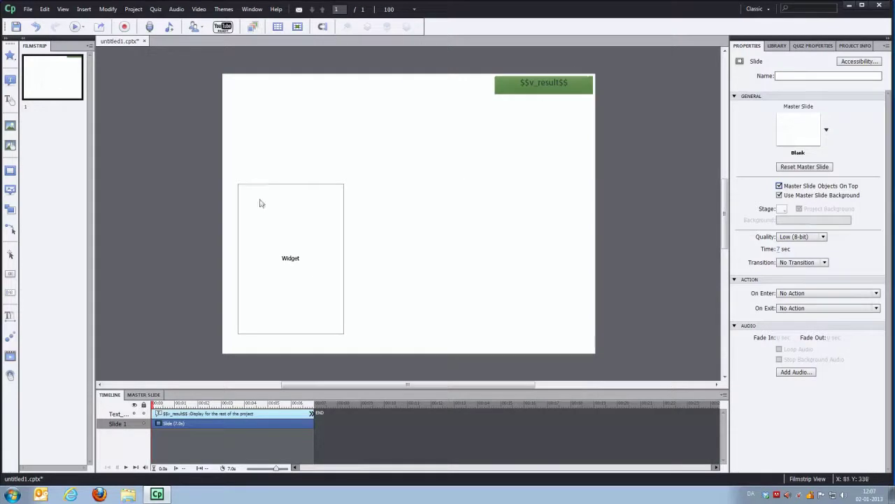
# Add two new slides after slide 1, both based on the Blank master slide
pyautogui.rightClick(35, 81)
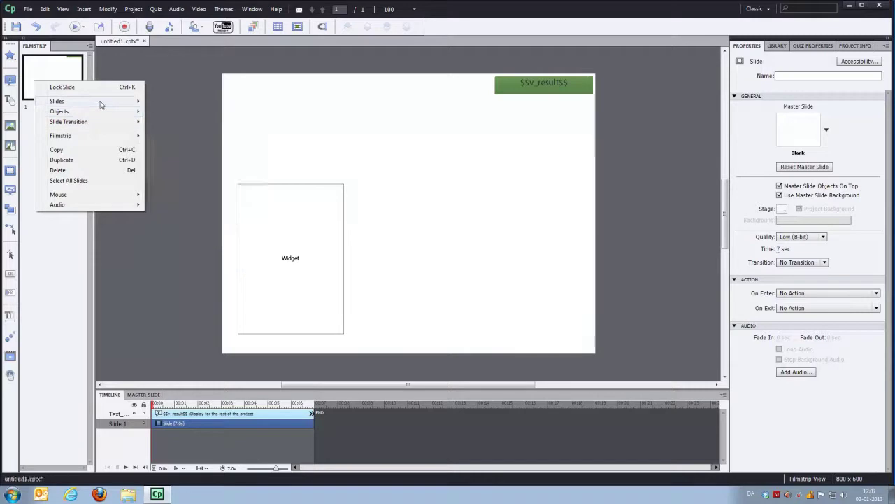
pyautogui.moveTo(100, 104)
pyautogui.moveTo(230, 109)
pyautogui.click(335, 38)
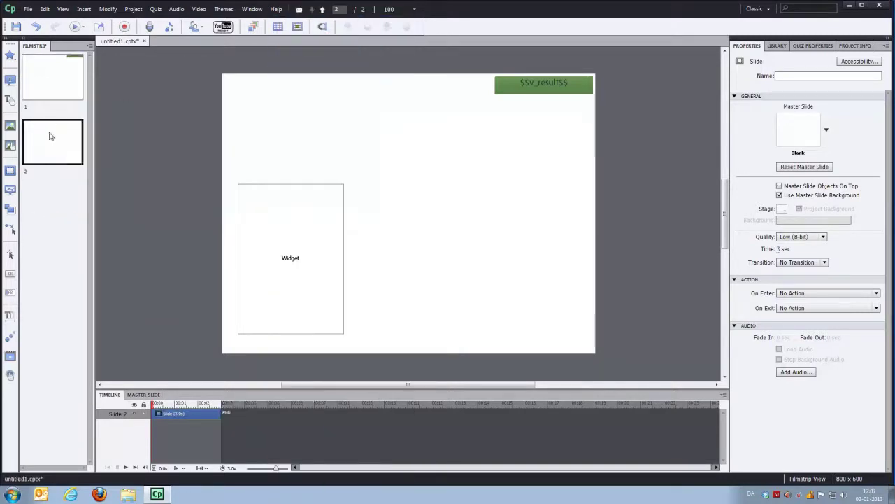
pyautogui.rightClick(51, 136)
pyautogui.moveTo(100, 173)
pyautogui.moveTo(244, 187)
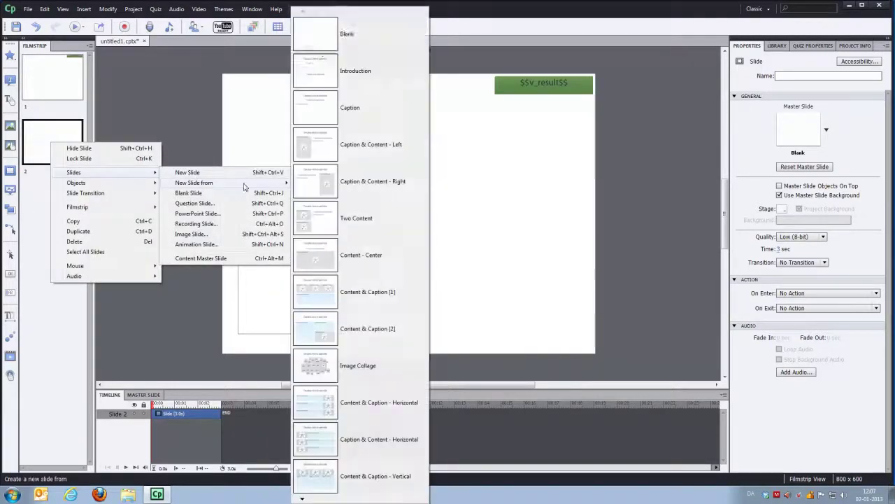
pyautogui.click(329, 33)
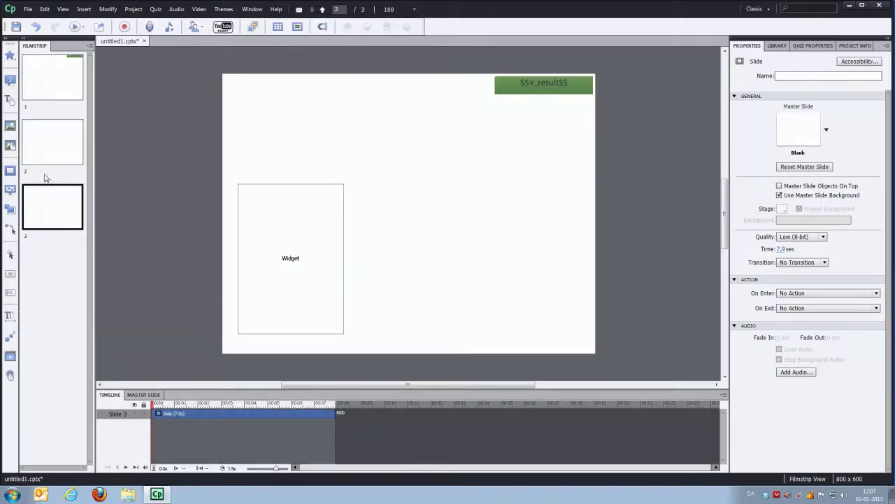
# Insert a button on slide 1 and shift it slightly right of the slide's centre
pyautogui.click(54, 145)
pyautogui.click(60, 90)
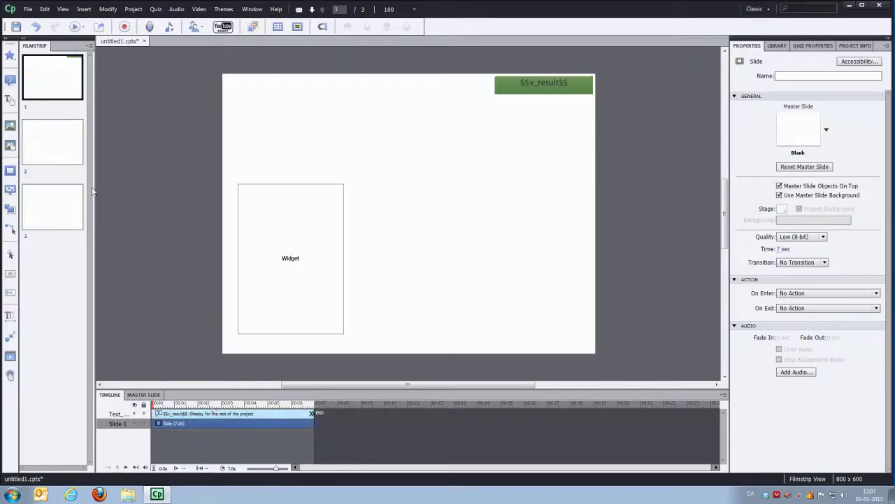
pyautogui.rightClick(354, 130)
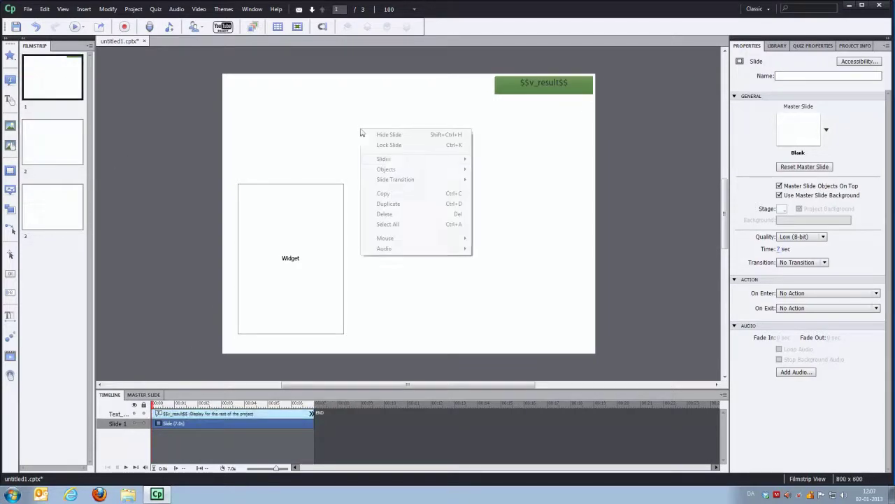
pyautogui.moveTo(420, 169)
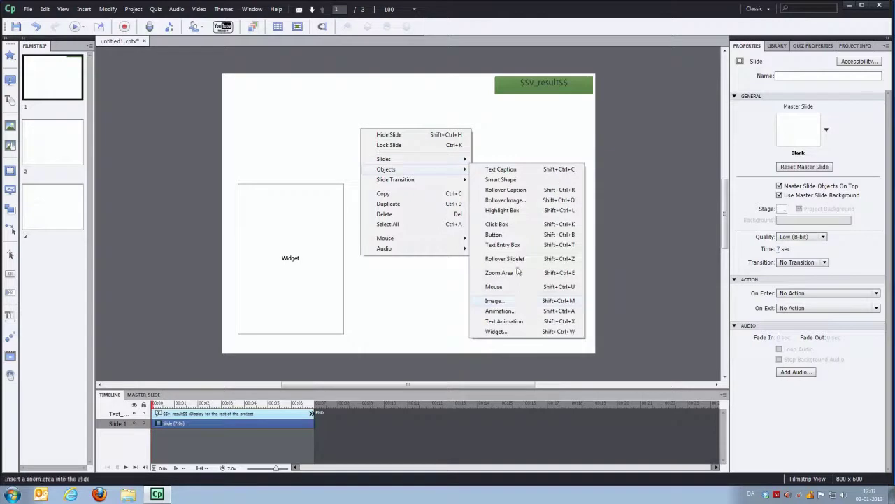
pyautogui.click(516, 236)
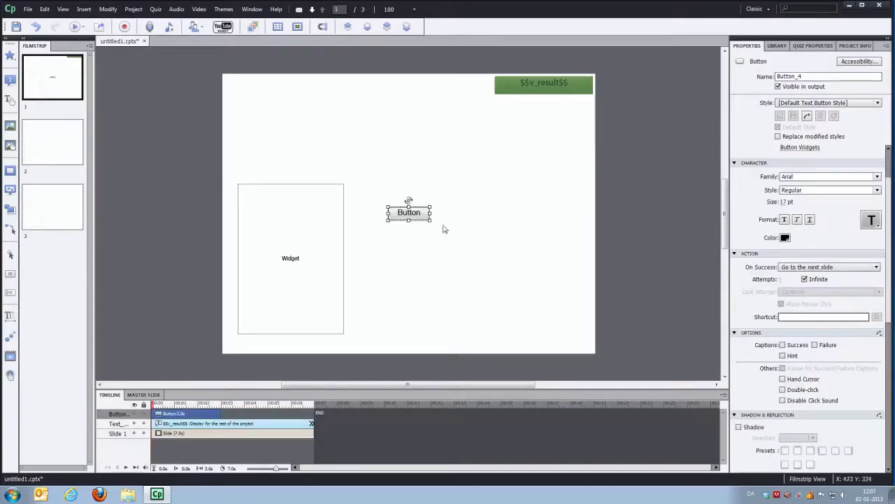
pyautogui.moveTo(422, 219); pyautogui.dragTo(453, 225)
# Rename the slide 1 button Button_4_calc and set its success action to No Action
pyautogui.click(822, 76)
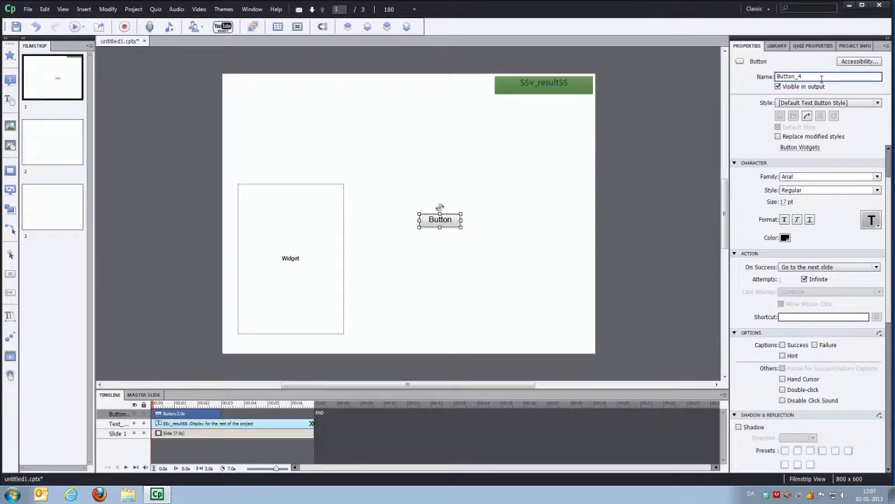
pyautogui.write('_calc')
pyautogui.click(870, 269)
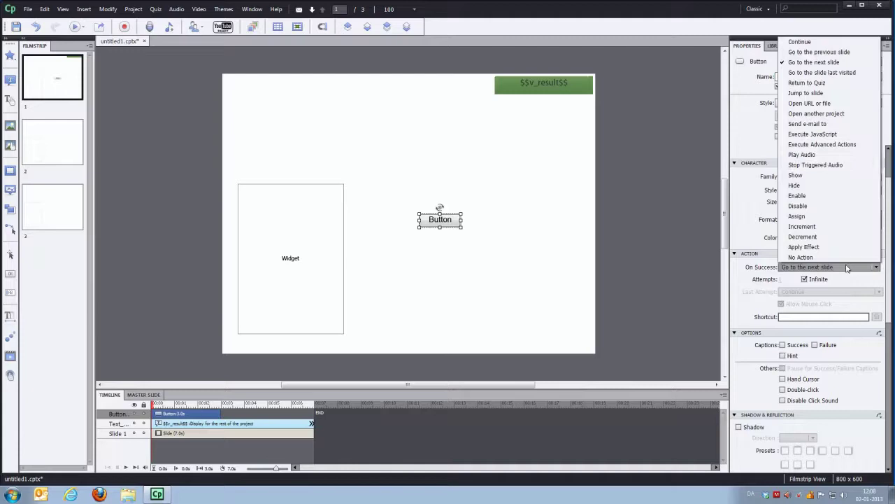
pyautogui.click(814, 258)
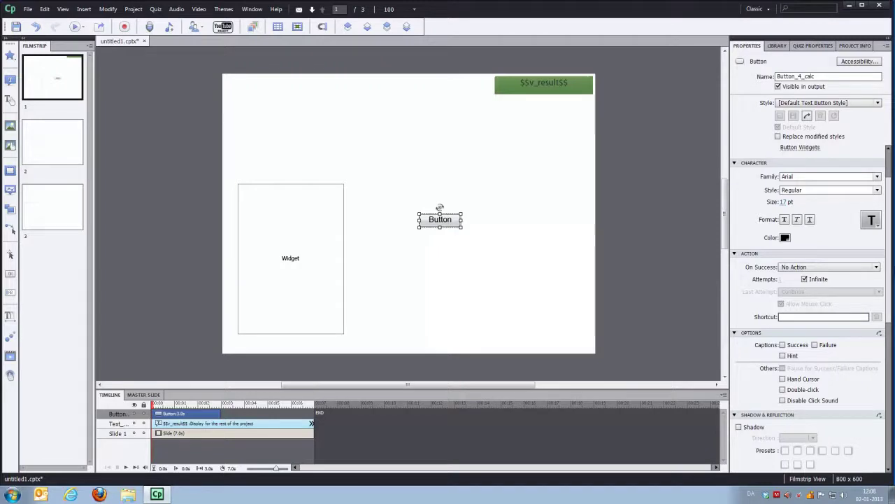
# Display the Button_4_calc button for the rest of the slide
pyautogui.scroll(-5, 875, 356)
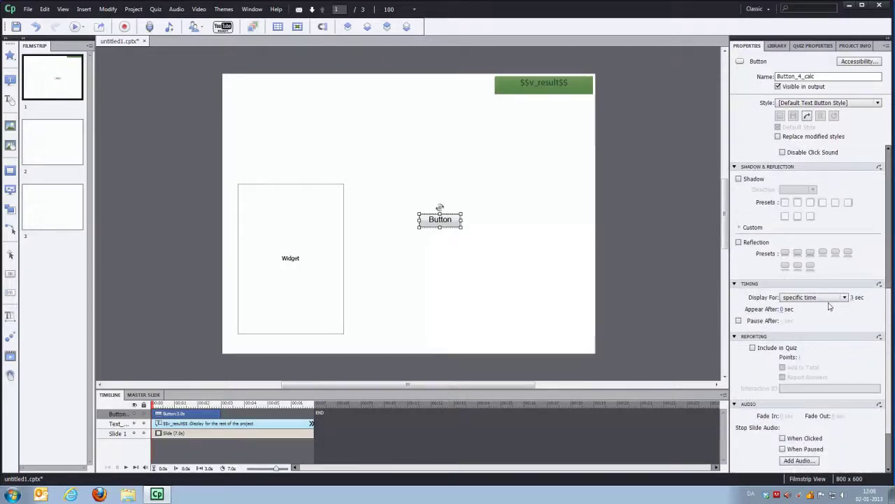
pyautogui.click(814, 296)
pyautogui.click(805, 311)
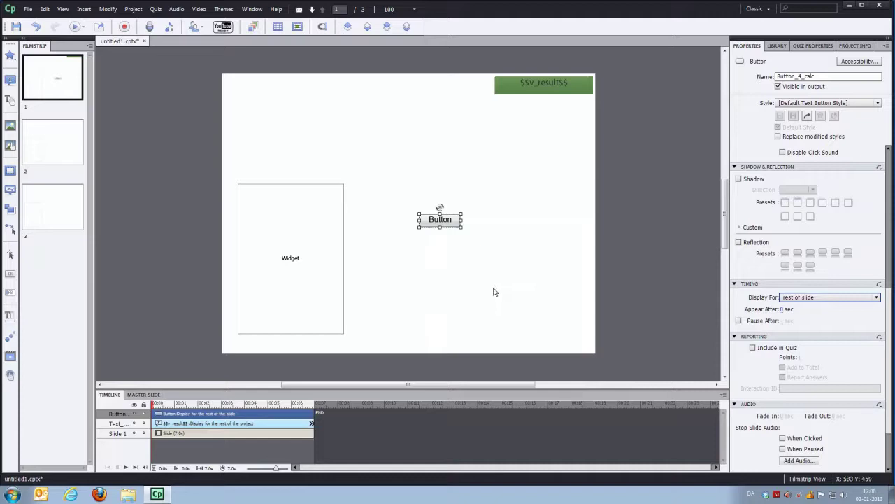
# Insert a button on slide 3 and name it Button_5_calc
pyautogui.click(56, 151)
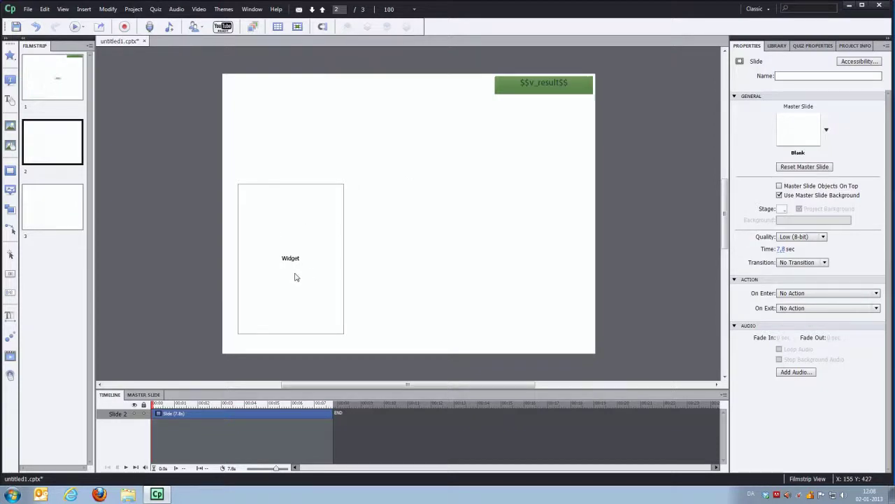
pyautogui.press('Down')
pyautogui.rightClick(405, 138)
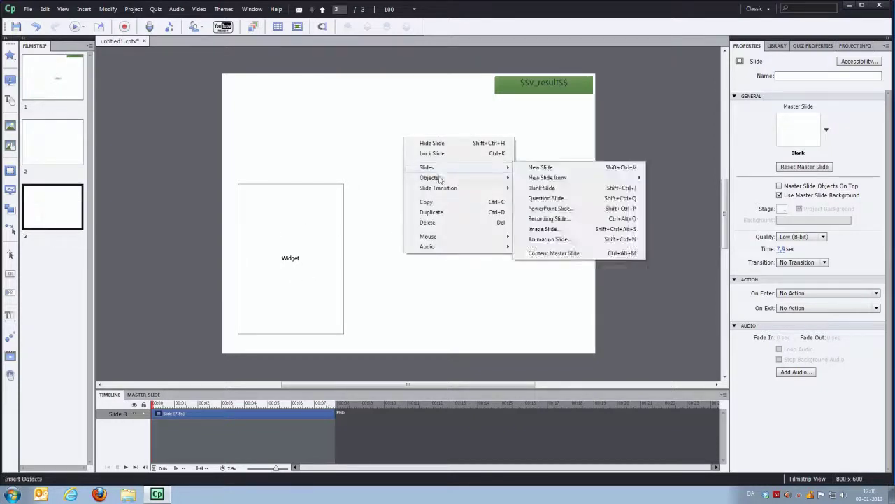
pyautogui.moveTo(455, 178)
pyautogui.click(555, 246)
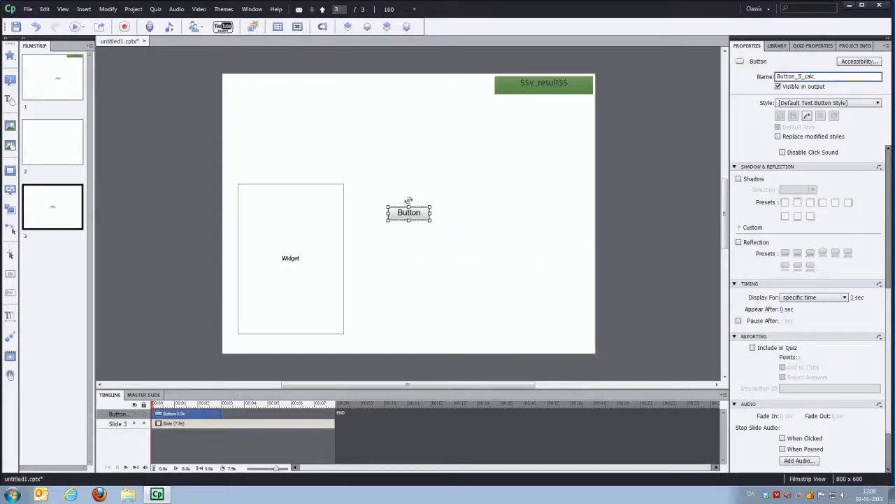
# Display Button_5_calc for the rest of the slide and set its success action to No Action
pyautogui.click(819, 297)
pyautogui.click(815, 317)
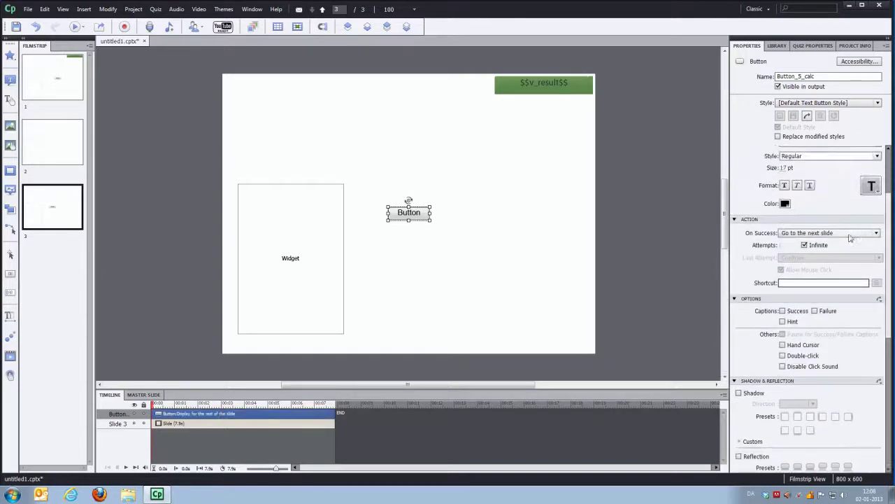
pyautogui.click(854, 233)
pyautogui.click(822, 460)
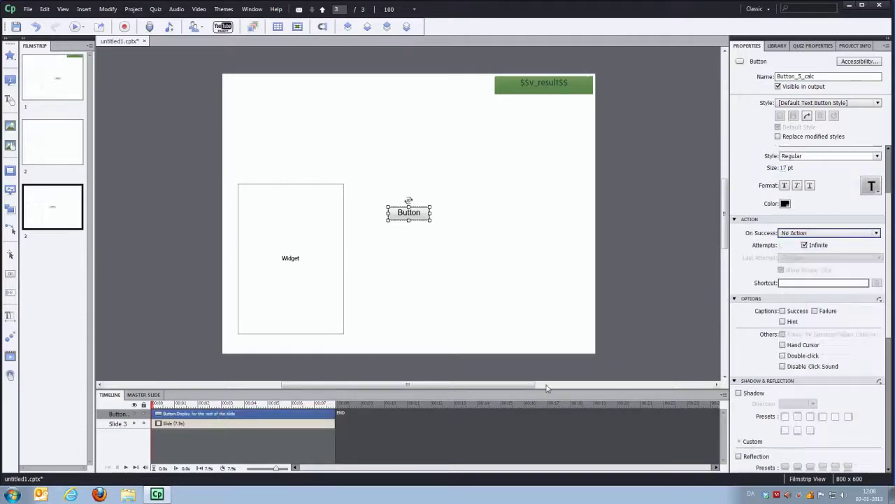
pyautogui.click(485, 294)
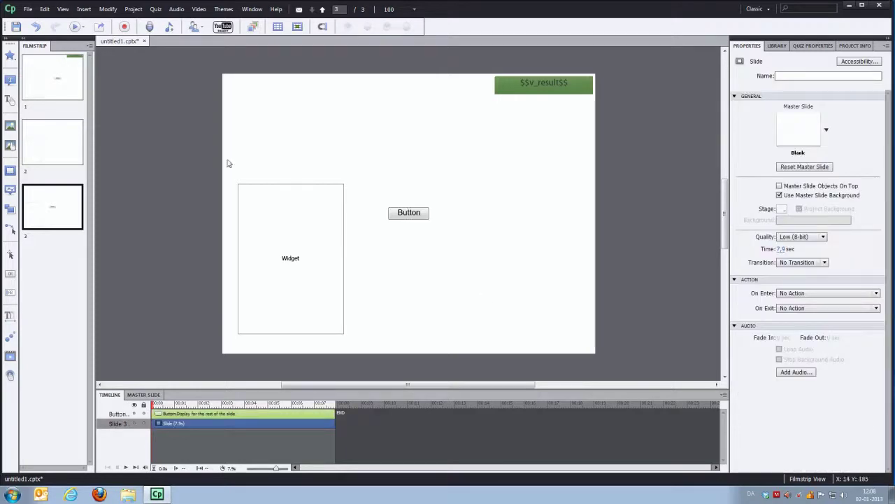
# Preview the entire project, show the calculator with the slide 1 button, and pause playback
pyautogui.click(28, 9)
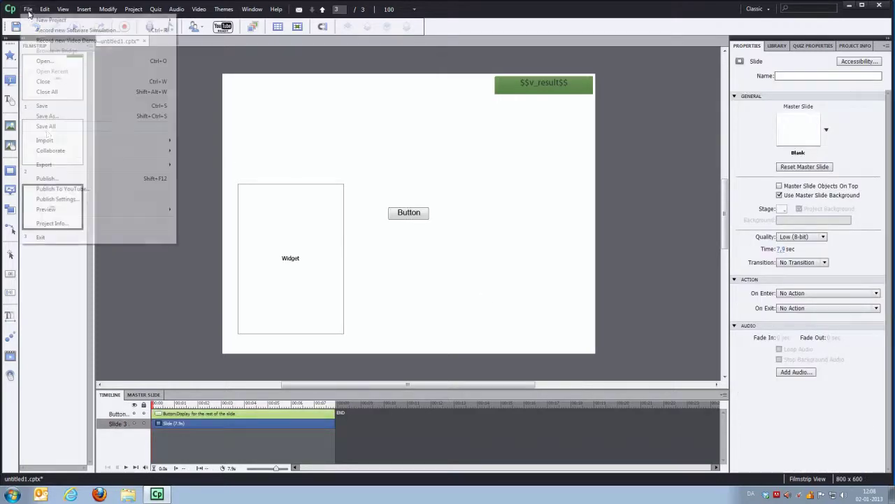
pyautogui.moveTo(100, 213)
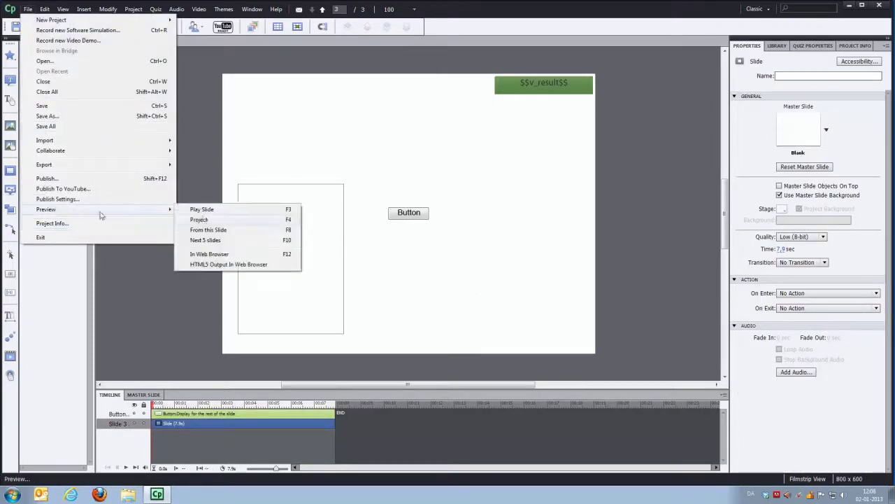
pyautogui.click(199, 219)
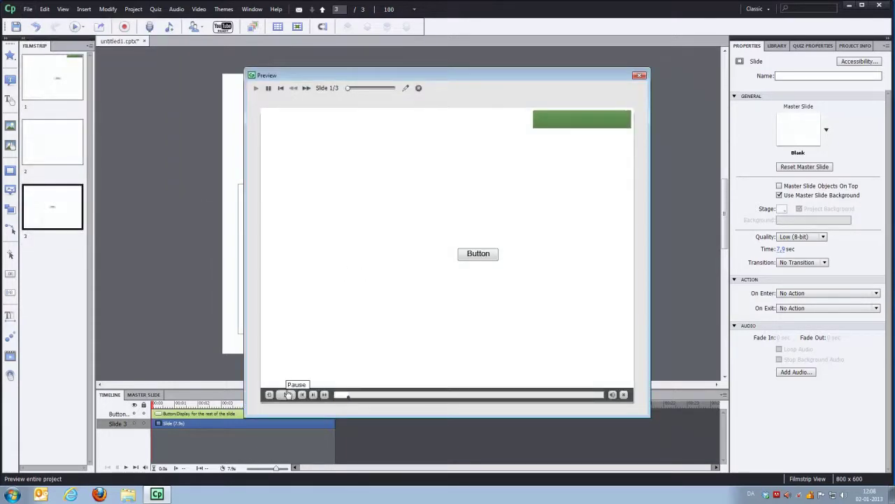
pyautogui.click(479, 253)
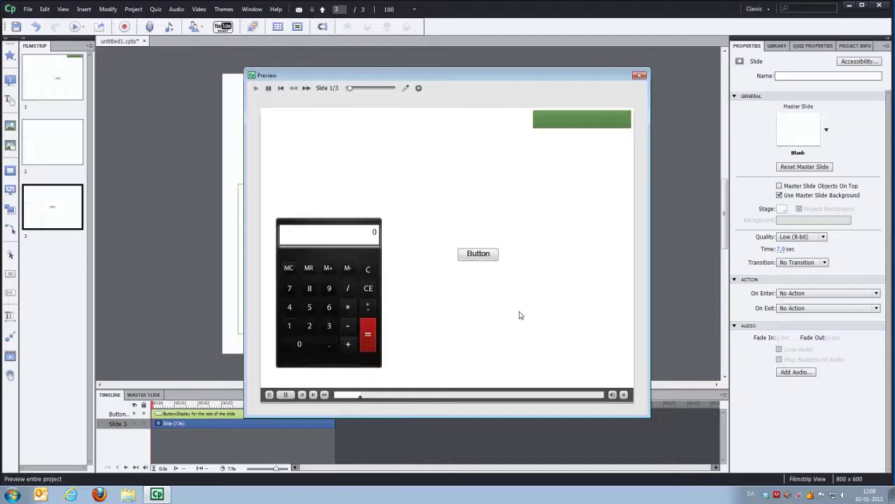
pyautogui.click(287, 395)
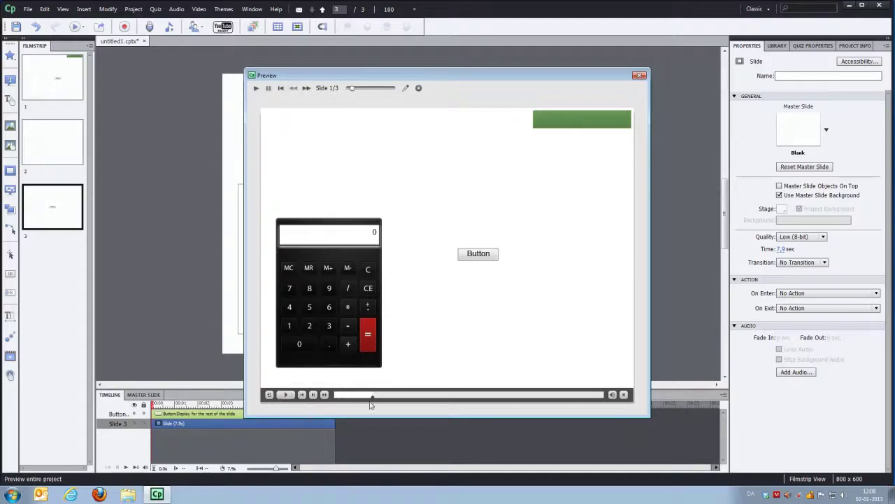
# Test the calculator in the preview by multiplying 45 by 2 and dividing the result by 7
pyautogui.click(289, 308)
pyautogui.click(309, 308)
pyautogui.click(346, 312)
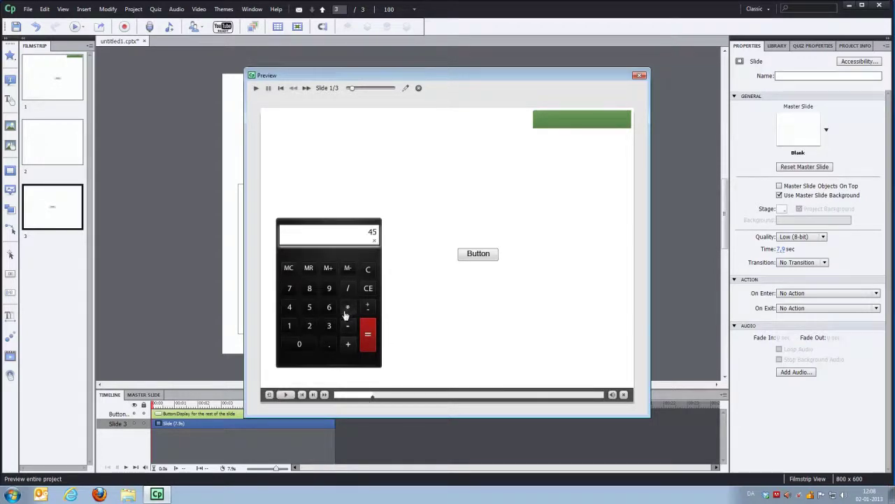
pyautogui.click(309, 325)
pyautogui.click(368, 334)
pyautogui.click(348, 289)
pyautogui.click(291, 291)
pyautogui.click(368, 340)
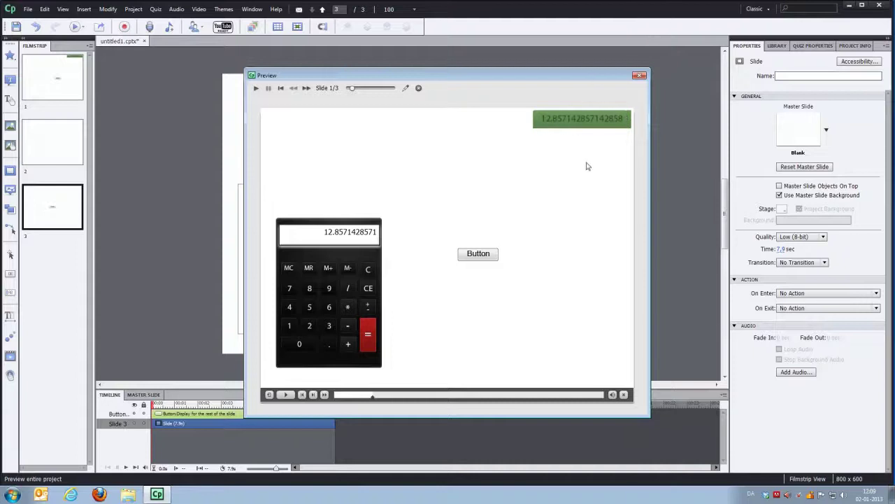
# Hide and reshow the calculator with the slide 1 button, and clear the calculator's display
pyautogui.click(477, 256)
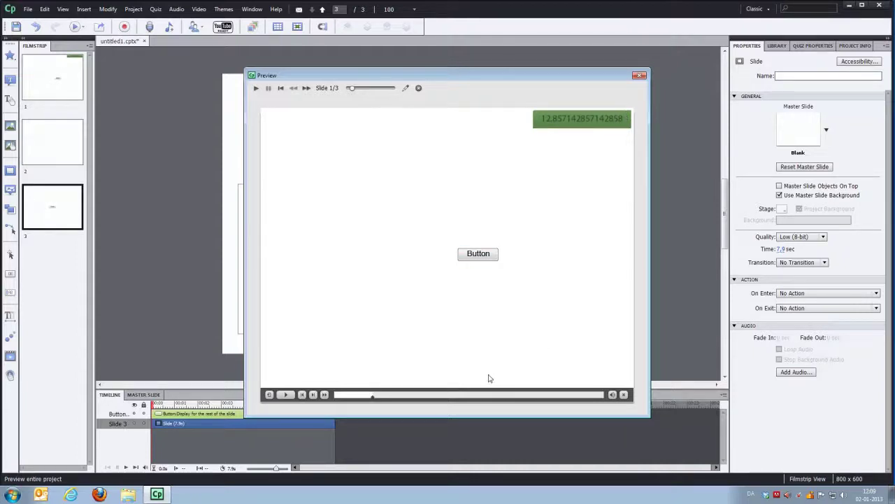
pyautogui.click(477, 256)
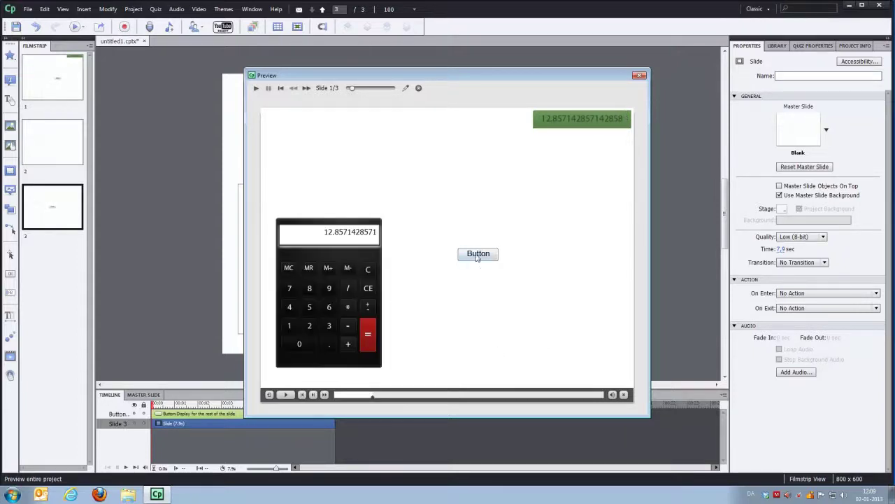
pyautogui.click(367, 270)
# Move the calculator to the right of the slide 1 button and hide it with that button
pyautogui.moveTo(318, 253); pyautogui.dragTo(576, 253)
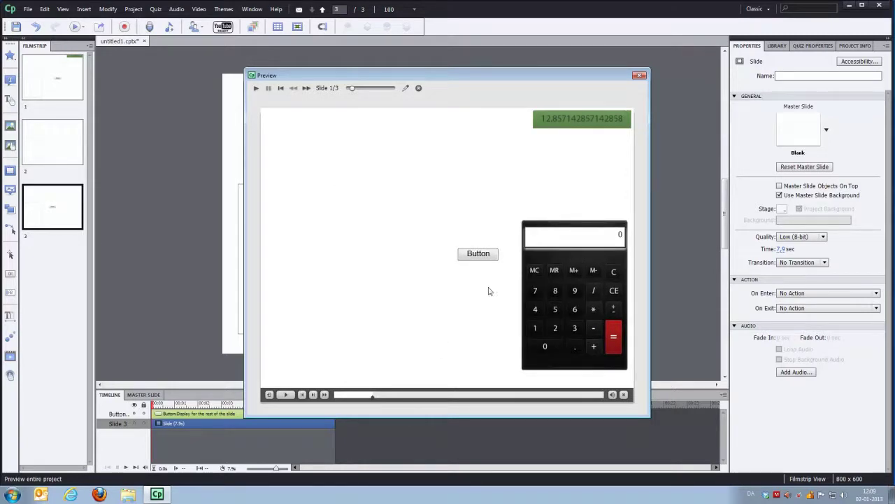
pyautogui.click(465, 254)
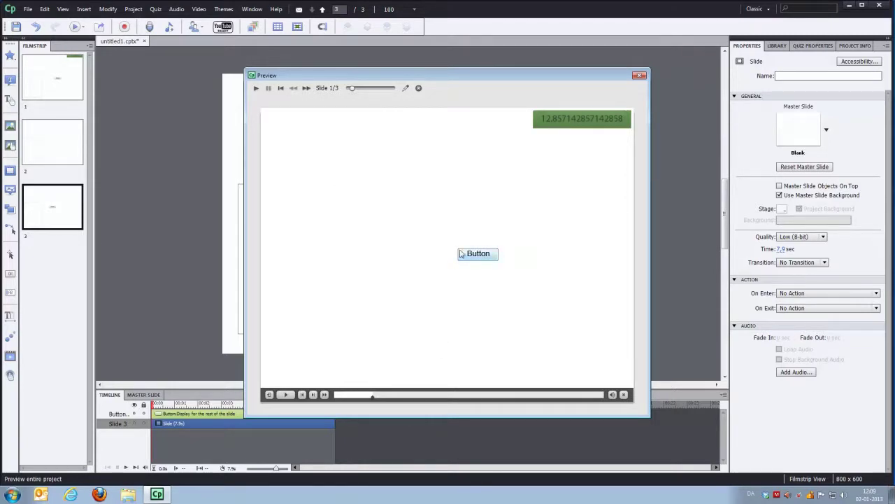
# Resume the preview through to slide 3, show the calculator with that slide's button, and pause playback
pyautogui.click(292, 396)
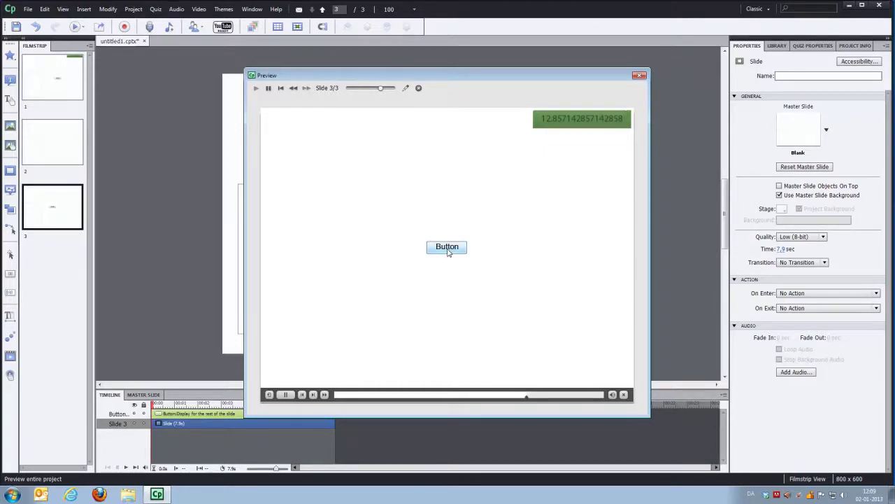
pyautogui.click(448, 247)
pyautogui.click(286, 394)
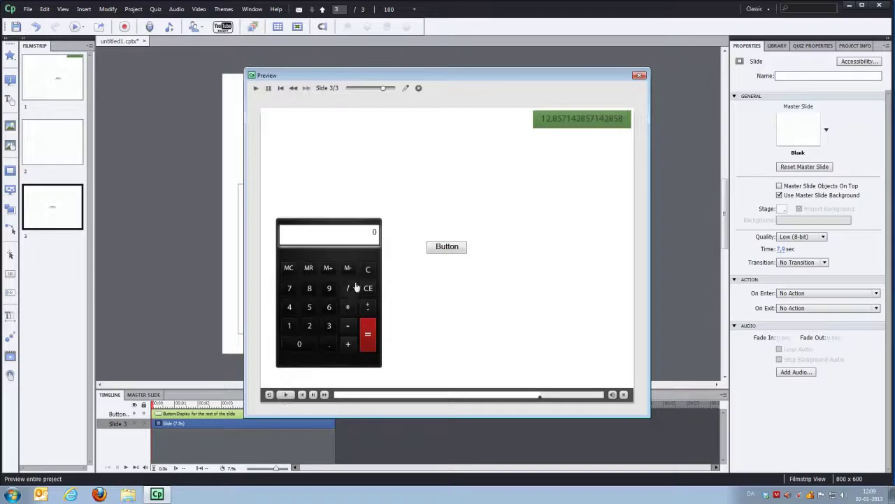
# Move the calculator higher on slide 3 and test it by dividing 74 by 5
pyautogui.click(292, 243)
pyautogui.click(292, 261)
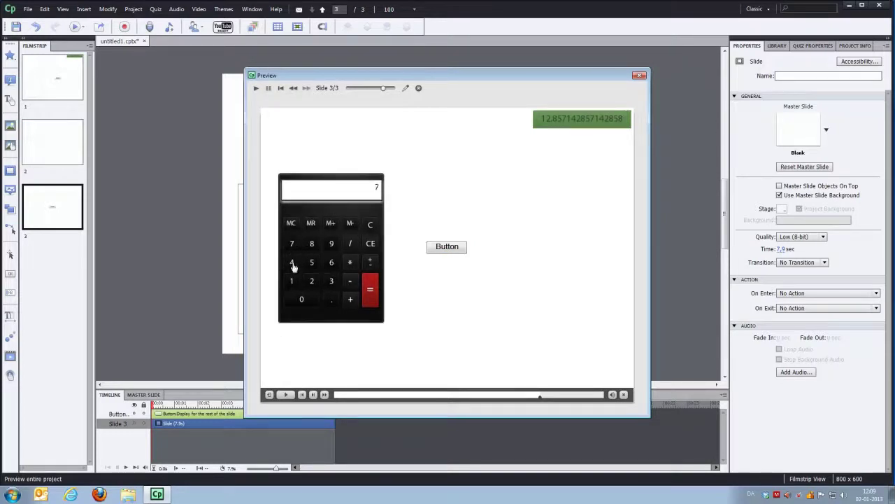
pyautogui.click(350, 248)
pyautogui.click(312, 261)
pyautogui.click(370, 290)
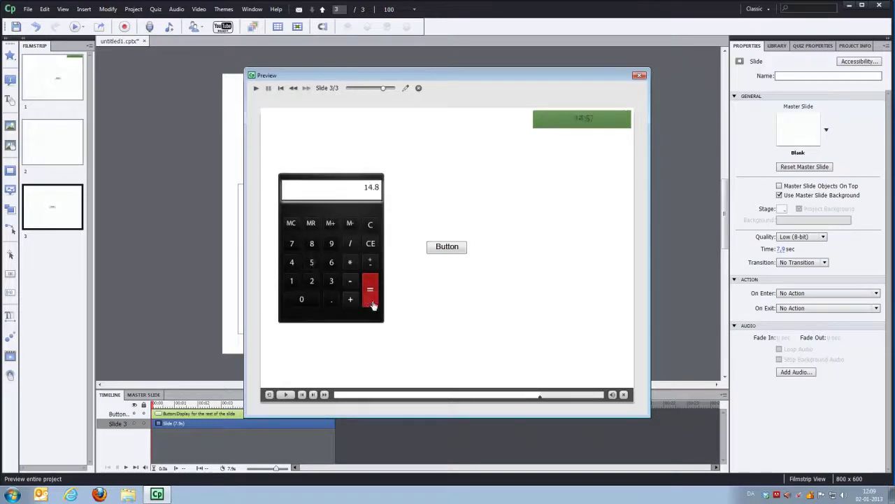